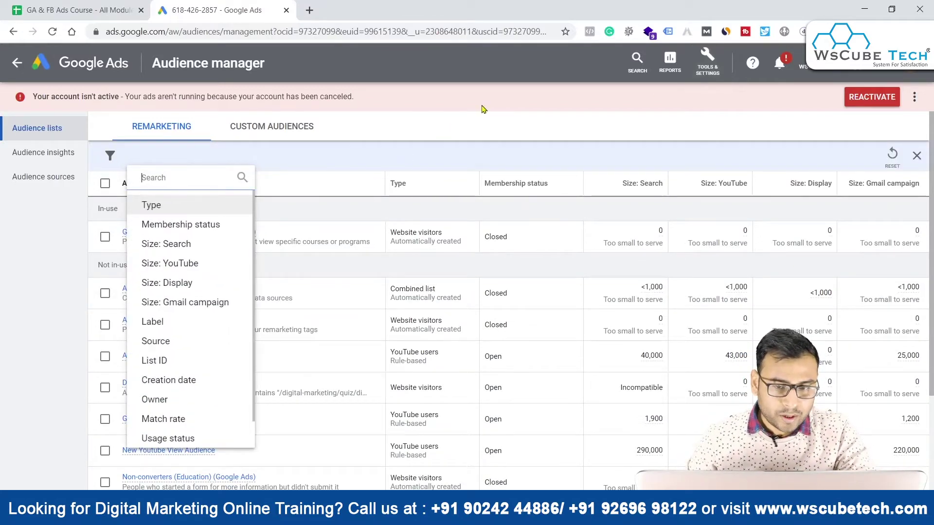
Start a new YouTube users audience from the new audience menu
left_click(483, 108)
left_click(105, 159)
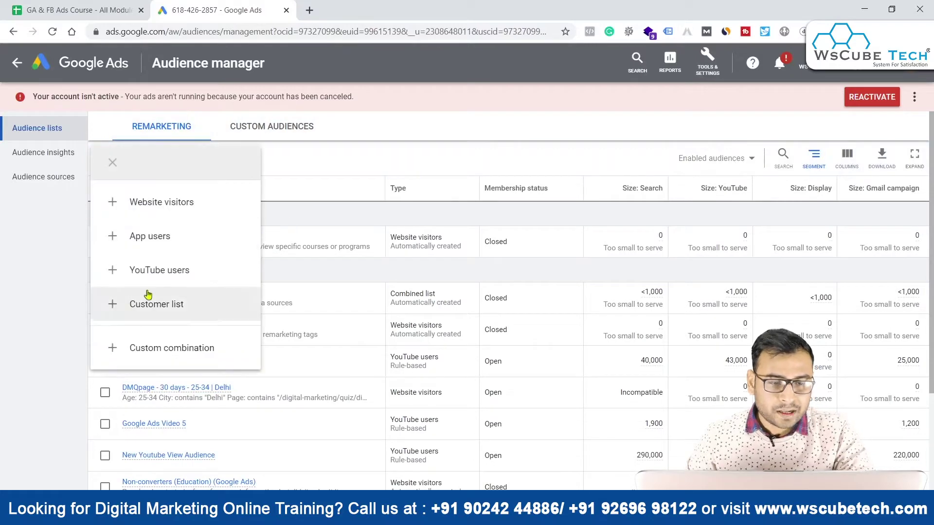
left_click(198, 271)
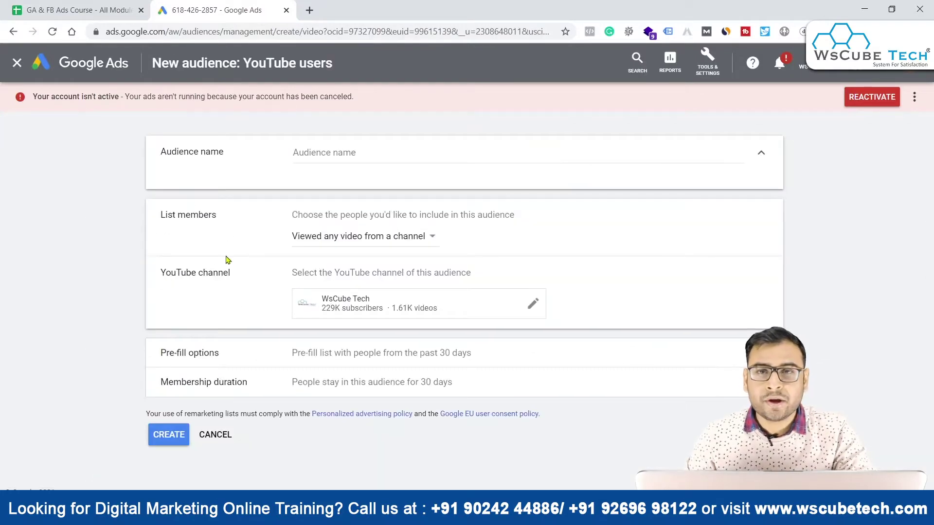
Keep WsCube Tech as the audience's linked YouTube channel
left_click(335, 151)
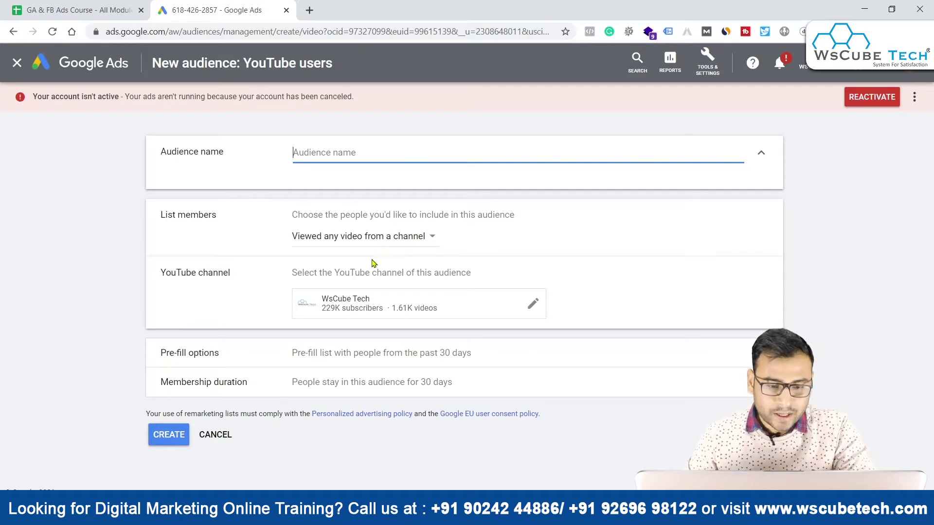
left_click(538, 305)
left_click(535, 305)
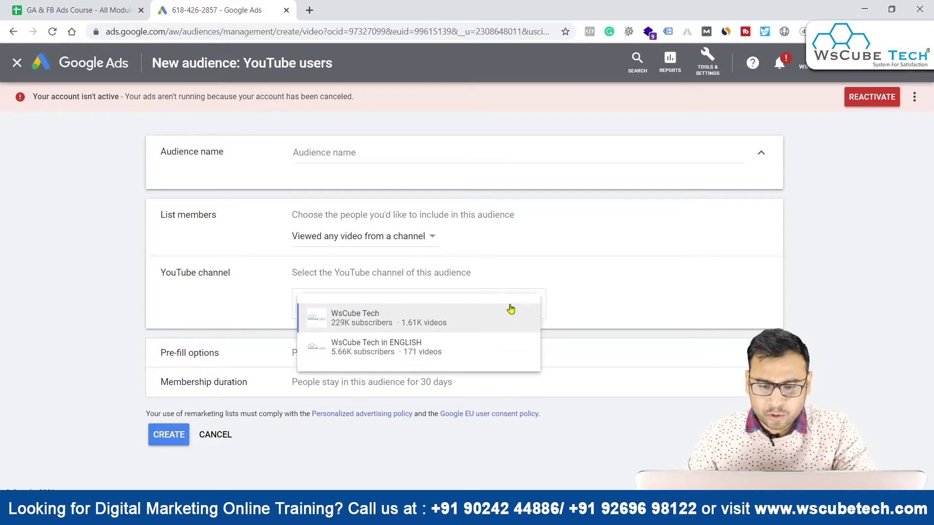
left_click(517, 309)
left_click(535, 305)
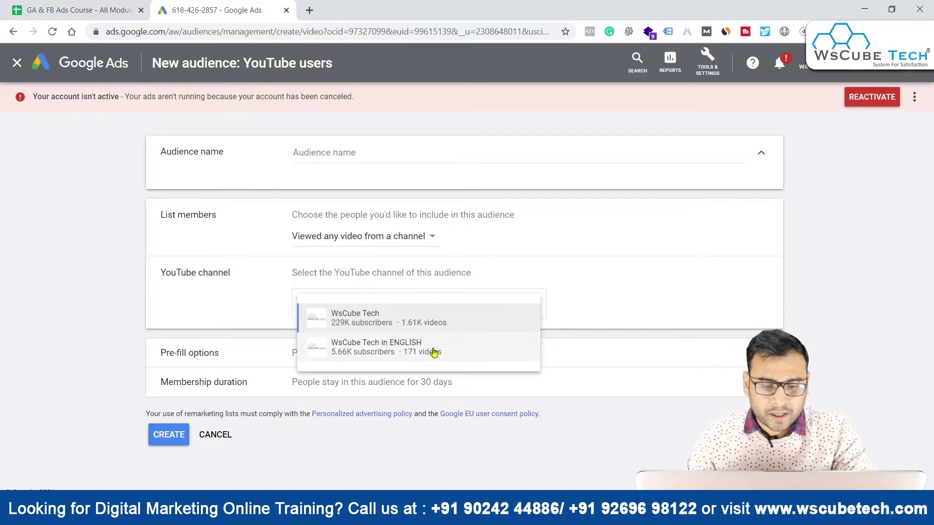
left_click(403, 324)
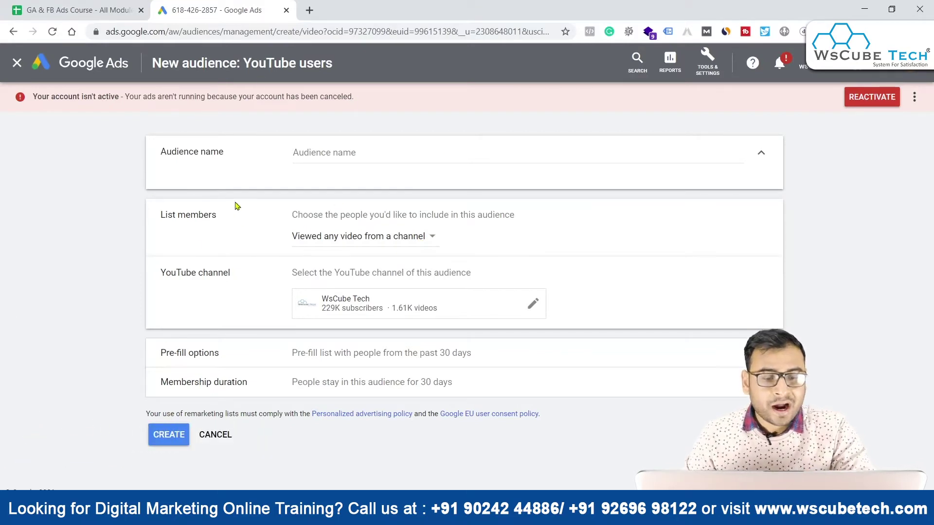
Choose the 'Viewed certain videos' member rule and browse the channel's video list
left_click(364, 238)
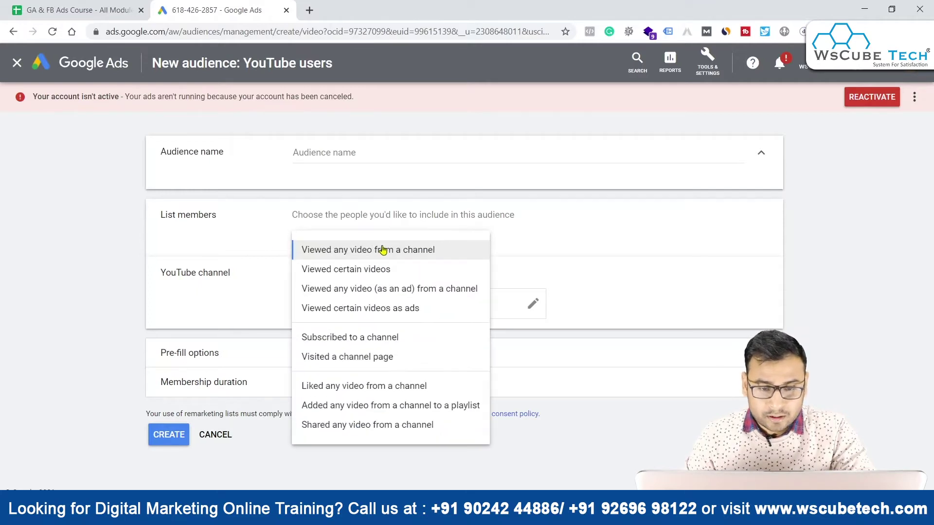
left_click(419, 246)
left_click(418, 241)
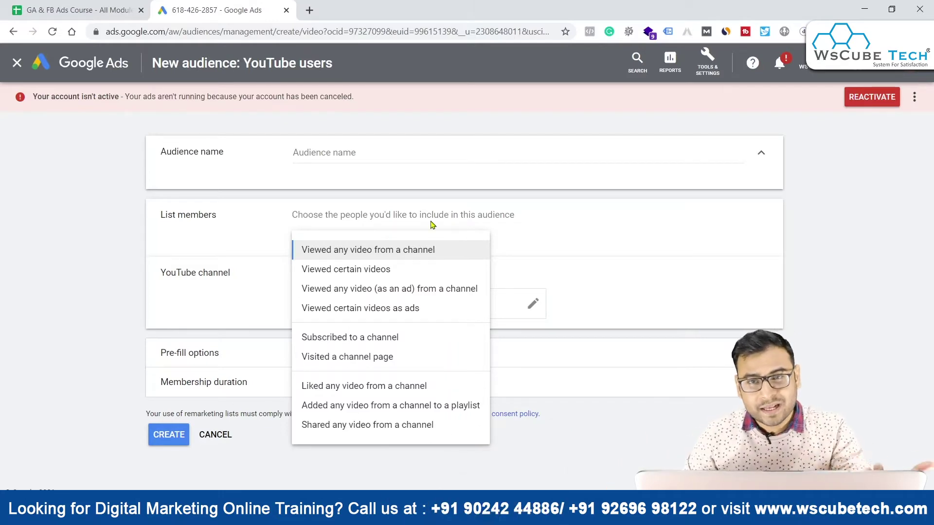
left_click(350, 273)
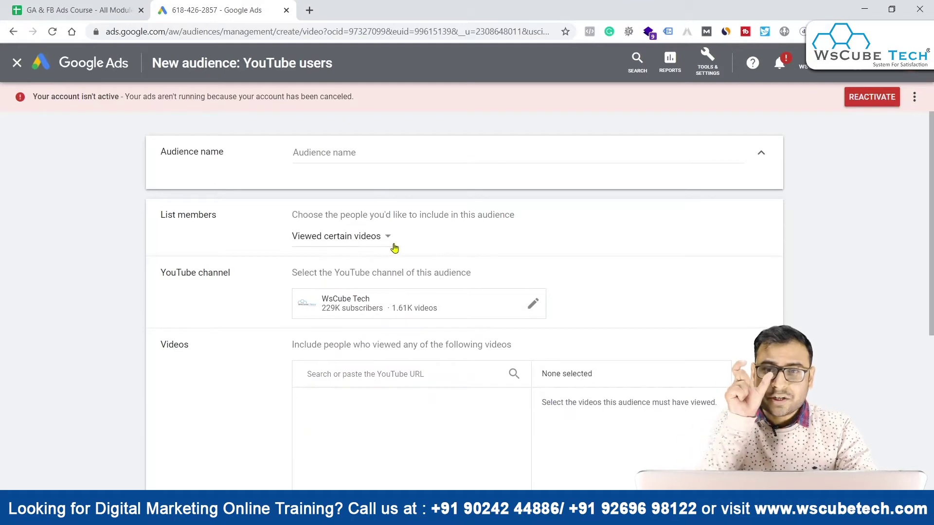
scroll(394, 248, "down", 2)
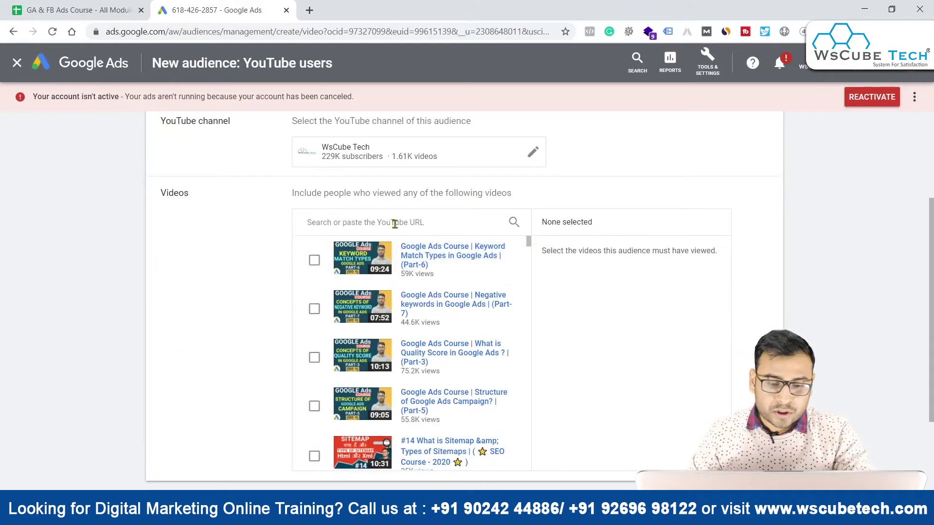
scroll(486, 370, "up", 2)
scroll(625, 340, "down", 2)
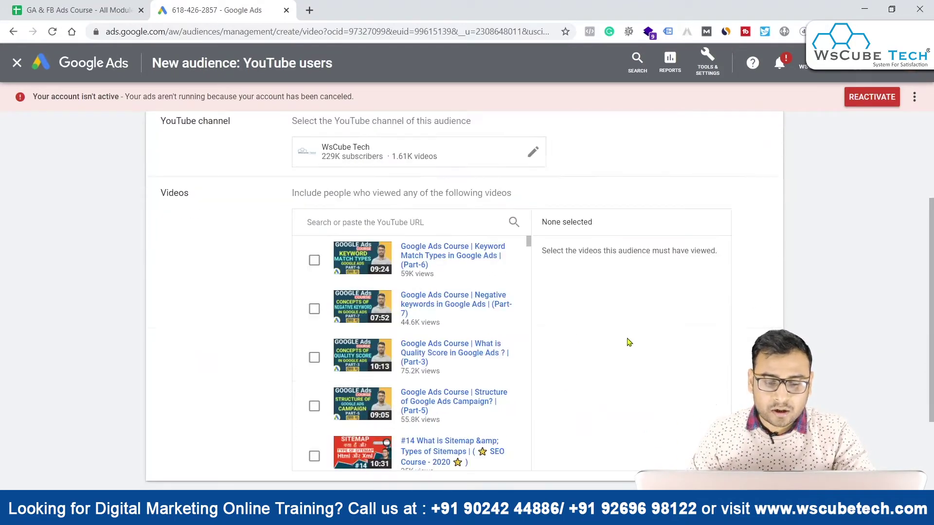
scroll(343, 363, "down", 2)
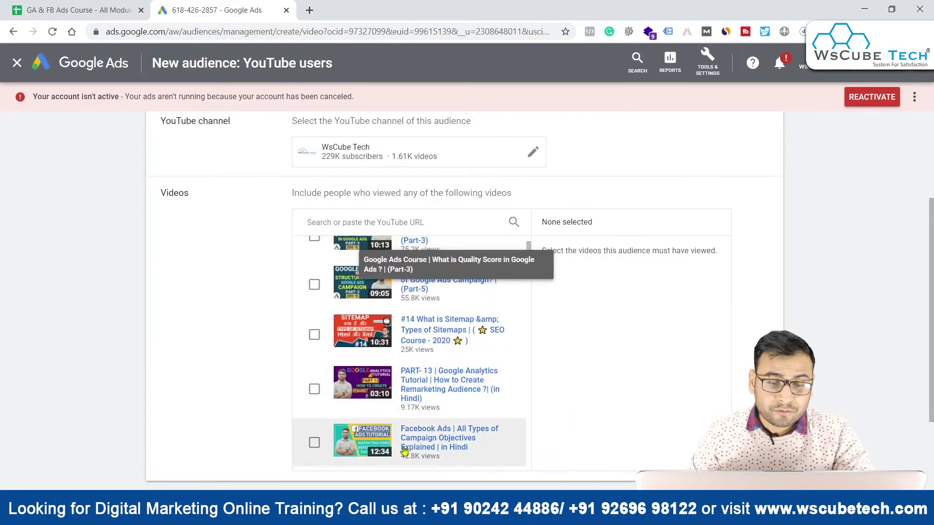
scroll(340, 253, "down", 1)
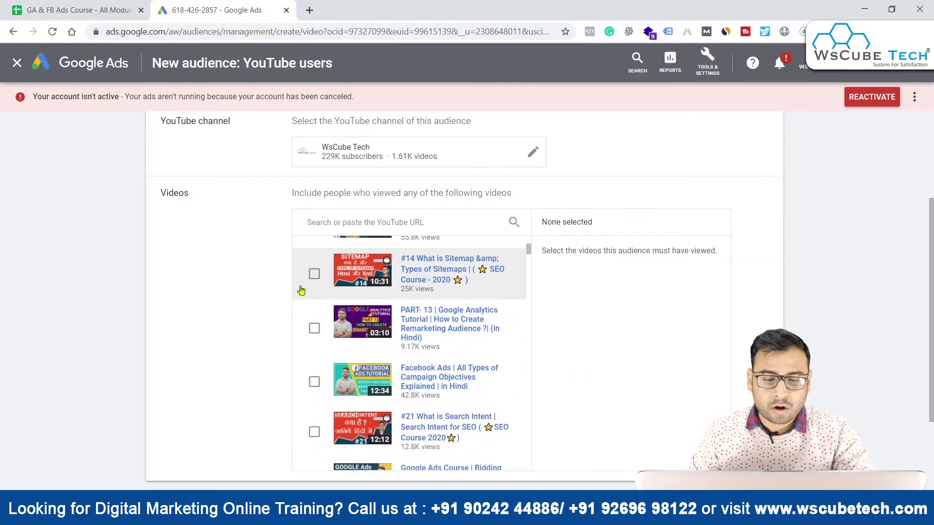
Leave the Sitemap, Google Analytics PART-13 and Facebook Ads videos unselected, then pick 'Viewed any video (as an ad) from a channel'
left_click(314, 274)
left_click(314, 328)
left_click(321, 384)
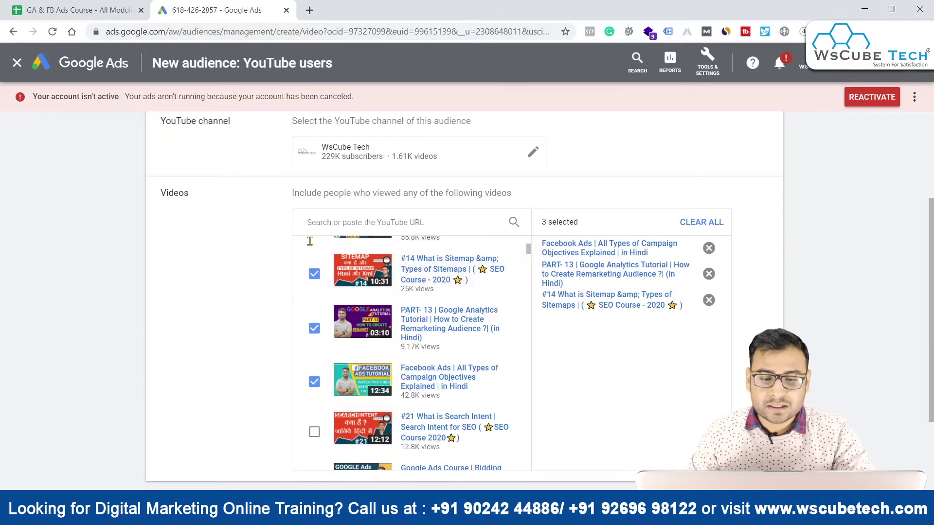
left_click(314, 274)
left_click(315, 328)
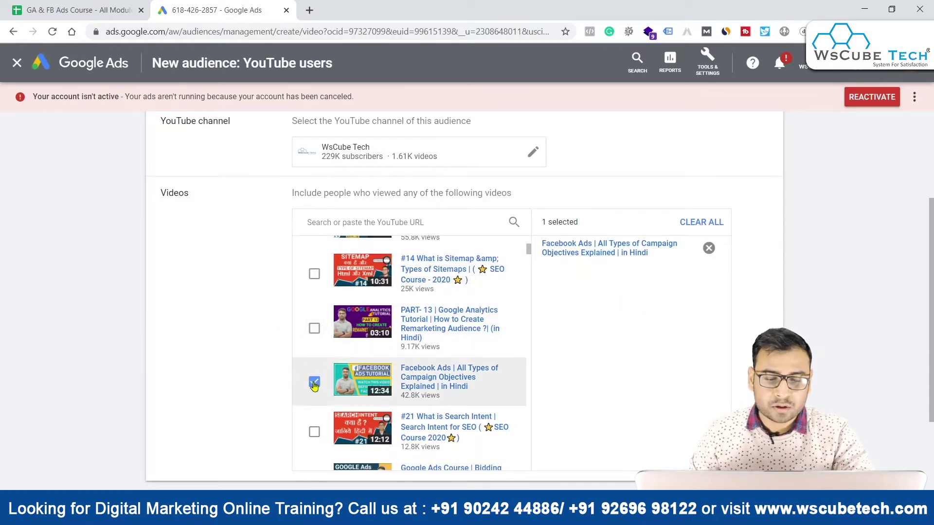
left_click(314, 382)
scroll(478, 304, "up", 3)
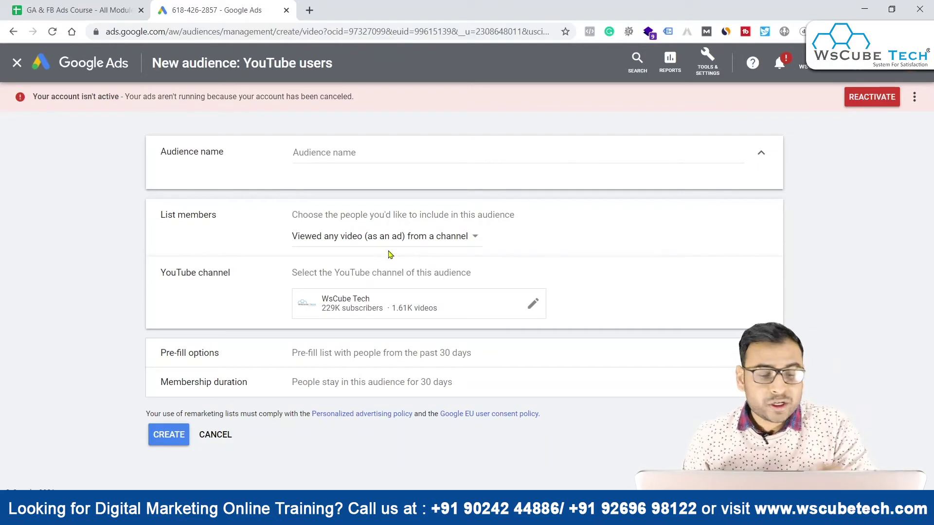
left_click(390, 253)
Leave the Negative keywords and Quality Score videos unselected after ticking them
left_click(360, 308)
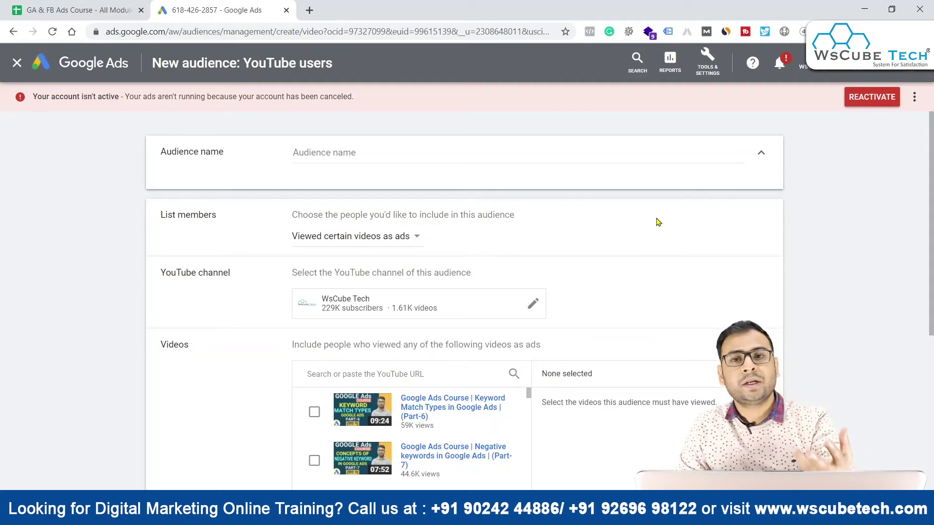
scroll(521, 389, "down", 2)
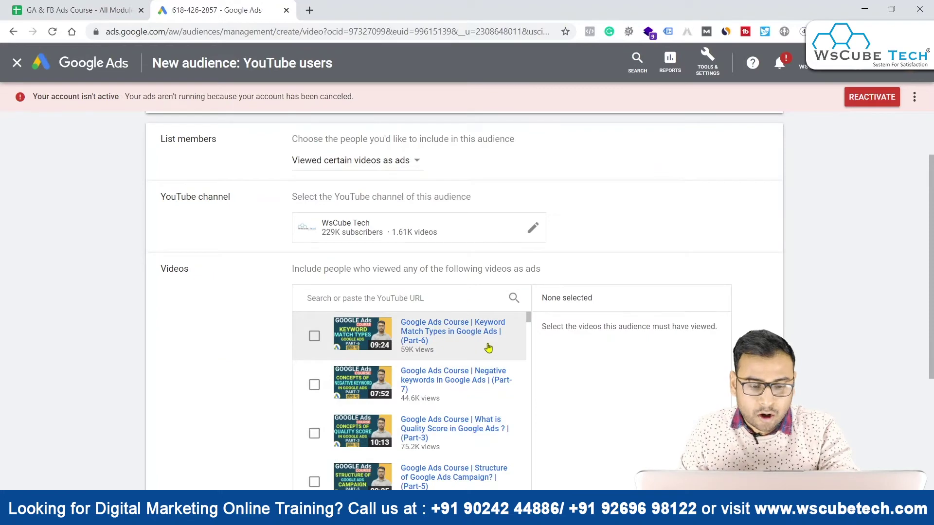
scroll(430, 340, "down", 2)
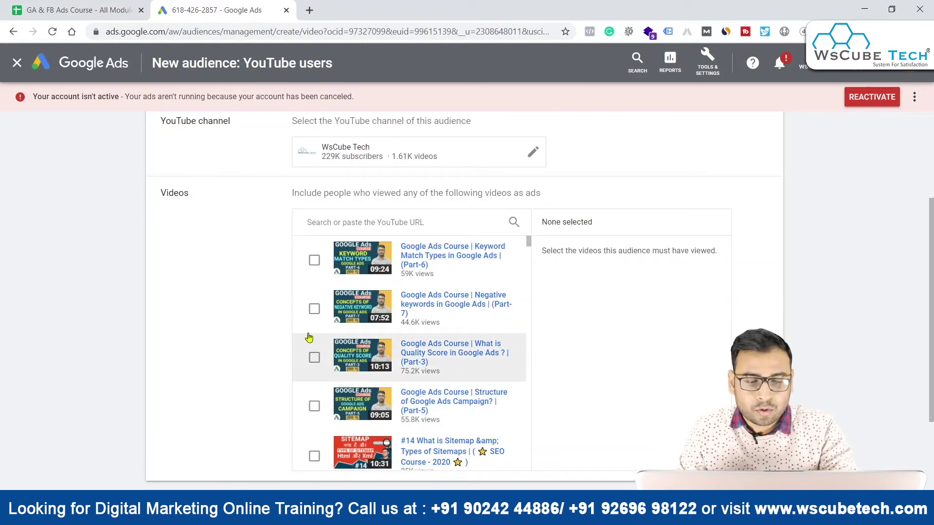
left_click(314, 308)
left_click(314, 357)
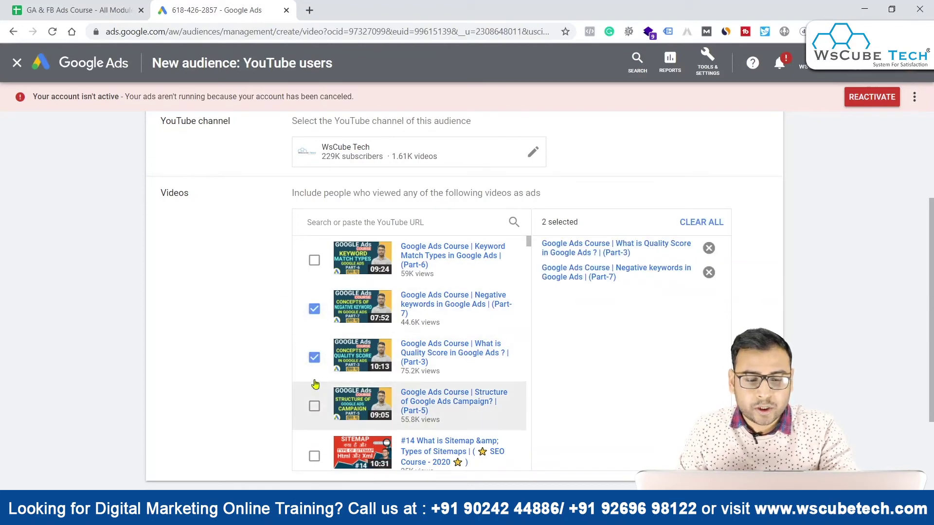
left_click(314, 309)
left_click(314, 357)
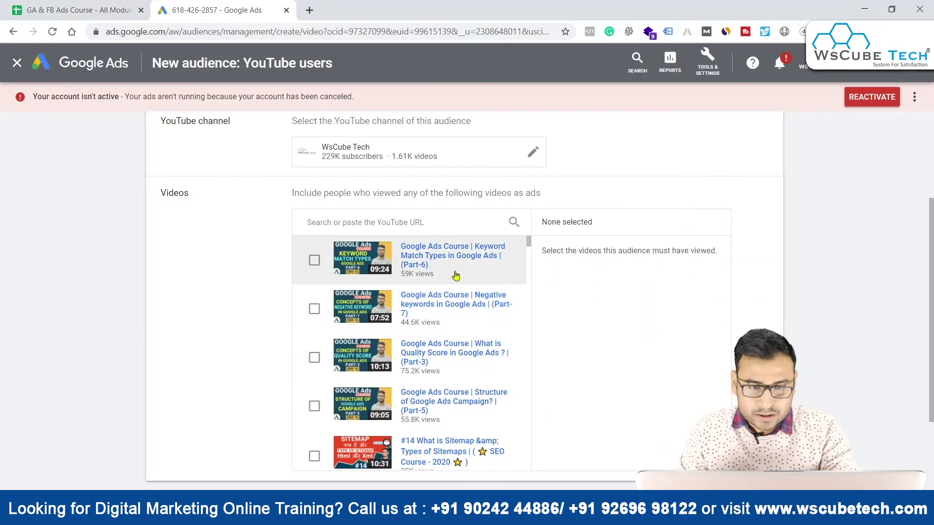
scroll(608, 316, "up", 3)
scroll(608, 316, "down", 2)
scroll(347, 324, "down", 1)
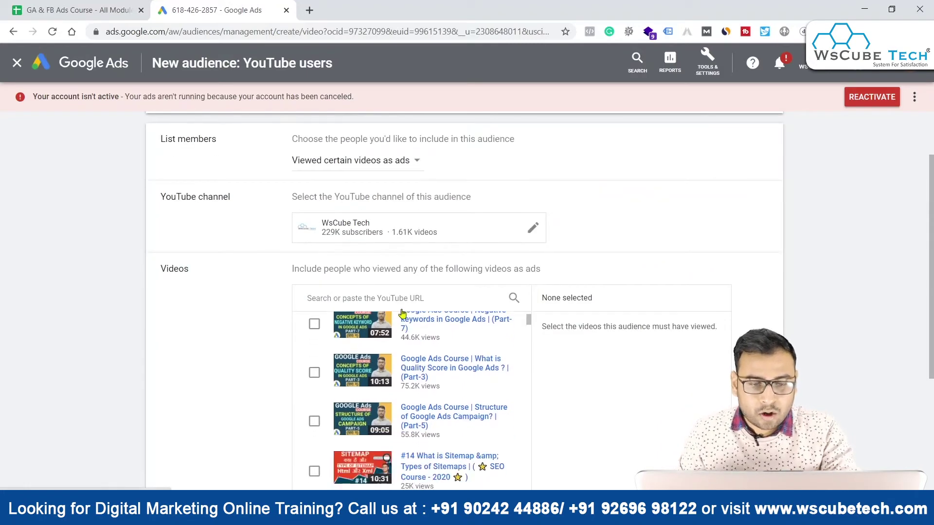
Keep 'Viewed certain videos as ads' as the List members rule
left_click(365, 160)
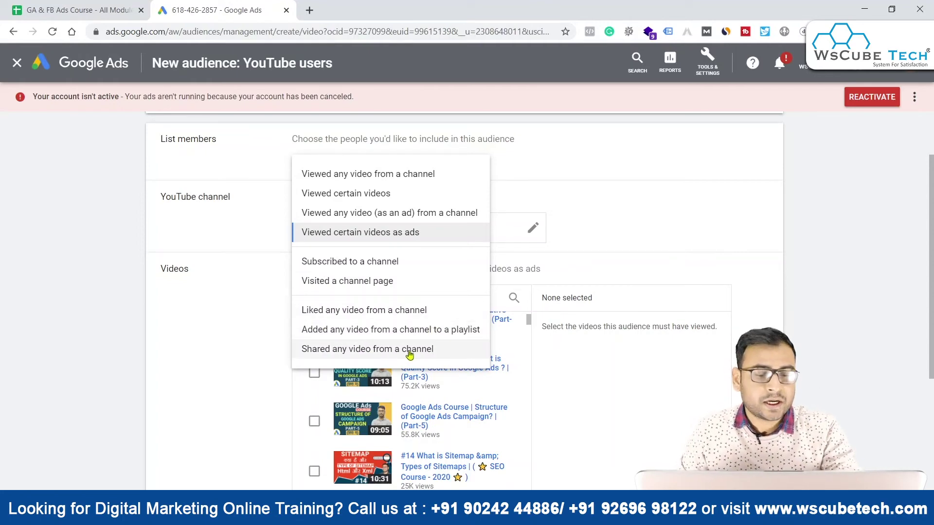
left_click(648, 185)
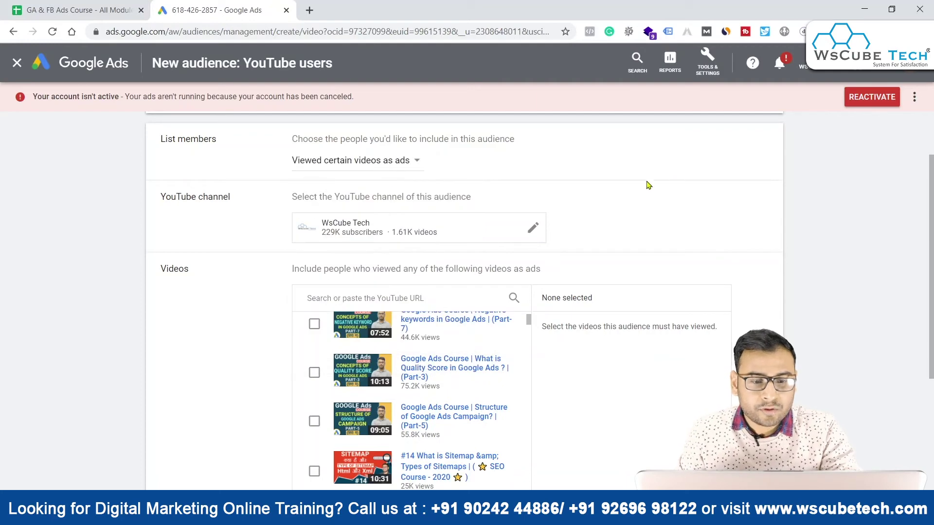
left_click(359, 165)
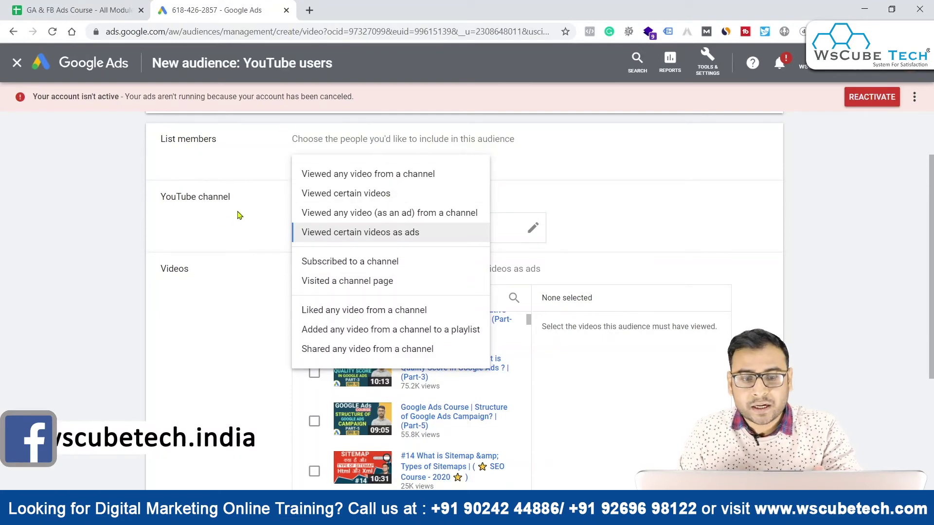
left_click(542, 260)
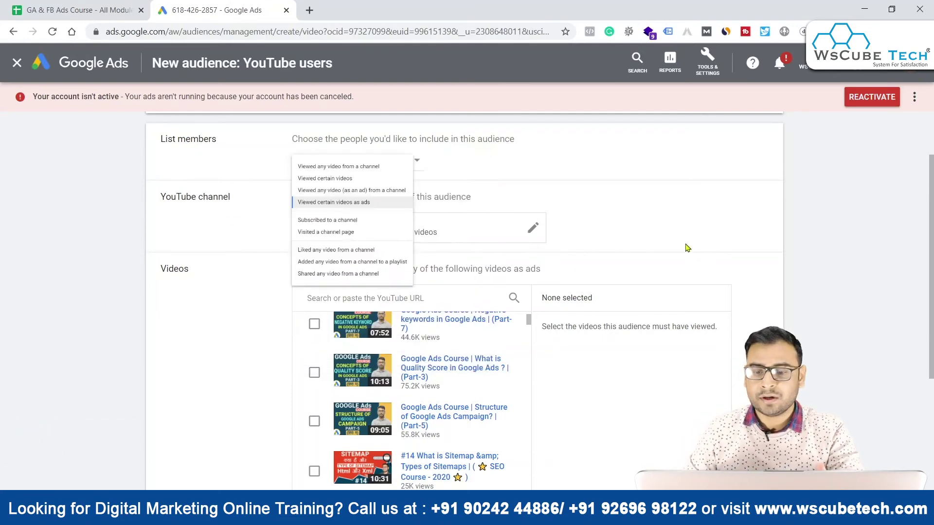
scroll(679, 238, "down", 4)
scroll(678, 230, "up", 7)
scroll(677, 230, "down", 7)
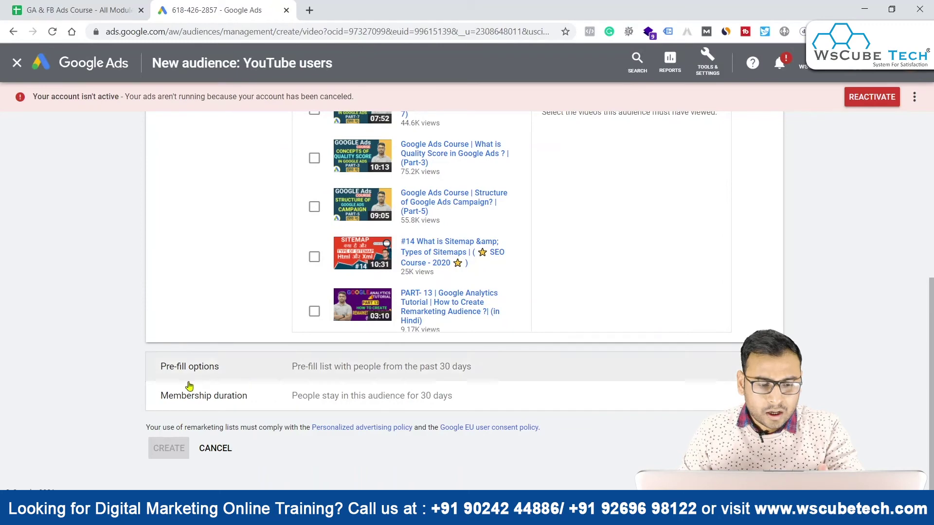
Set the pre-fill option to people who matched the rules in the past 30 days
left_click(286, 368)
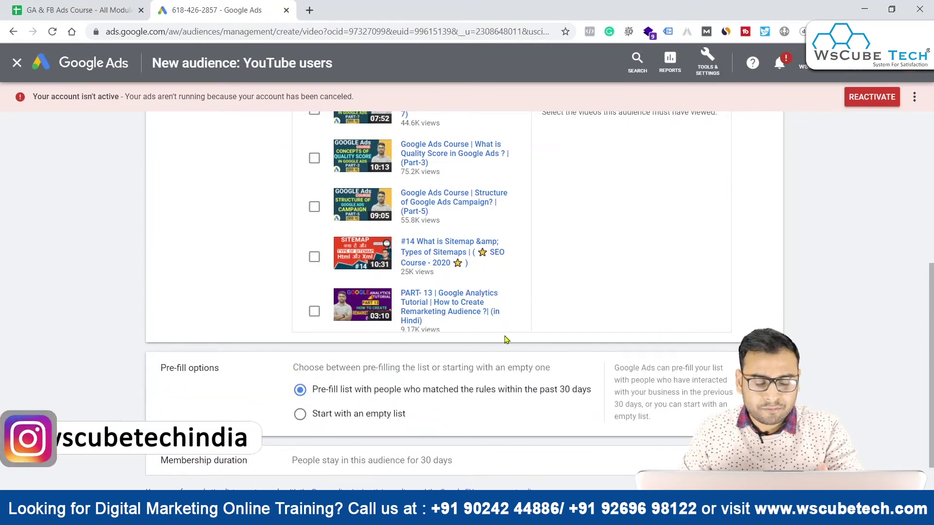
scroll(505, 340, "down", 1)
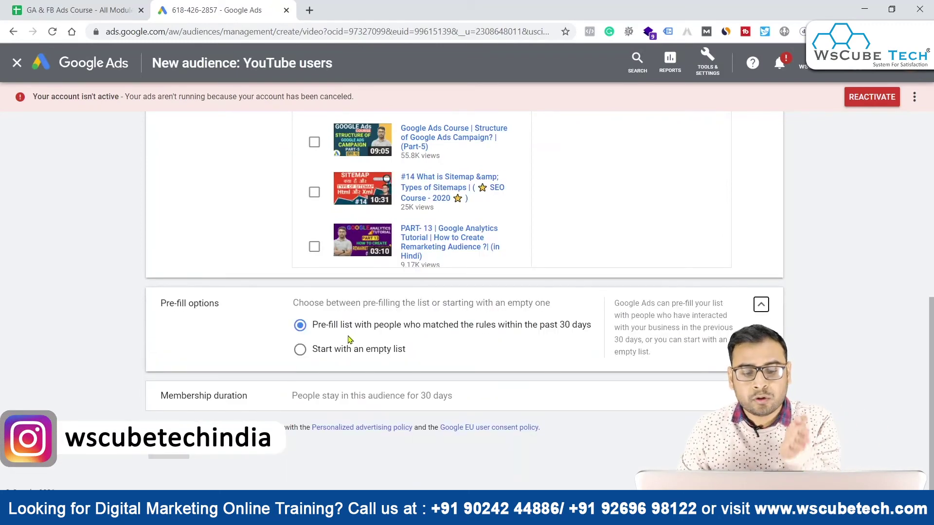
left_click(360, 354)
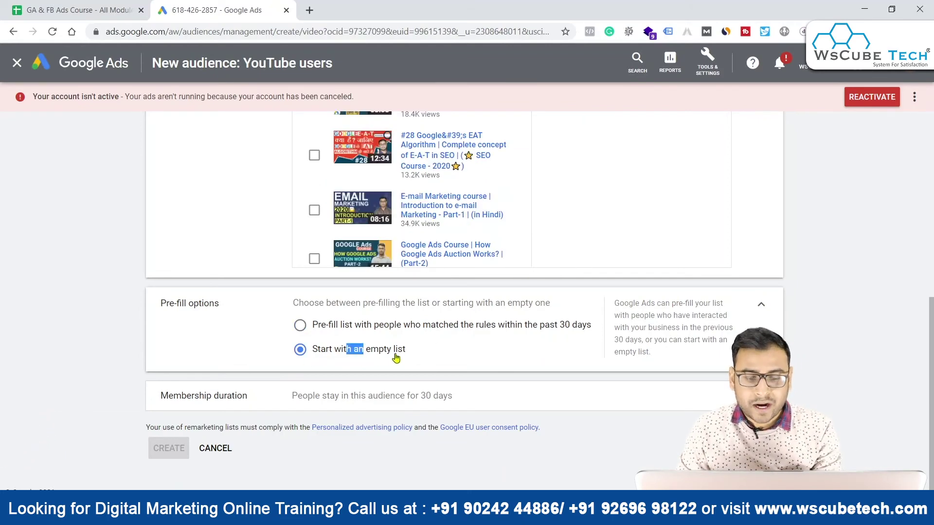
scroll(458, 358, "up", 15)
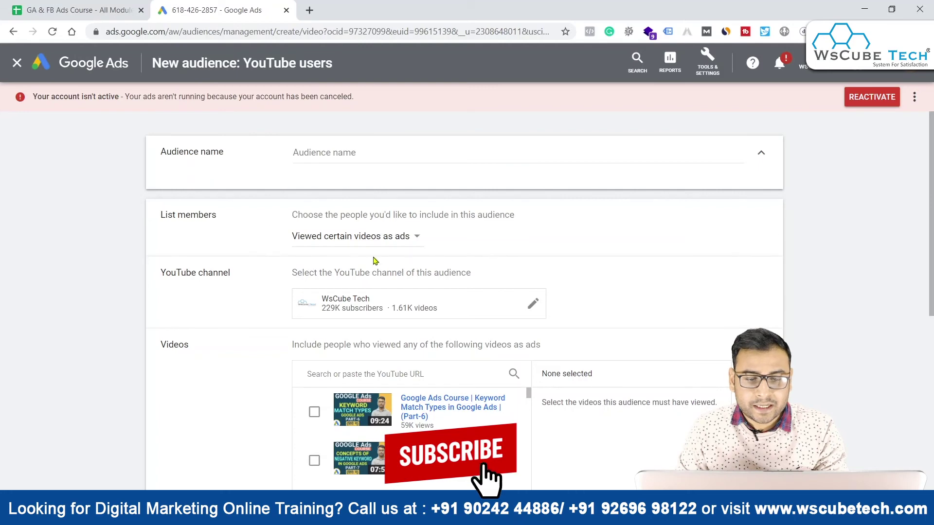
scroll(411, 236, "down", 10)
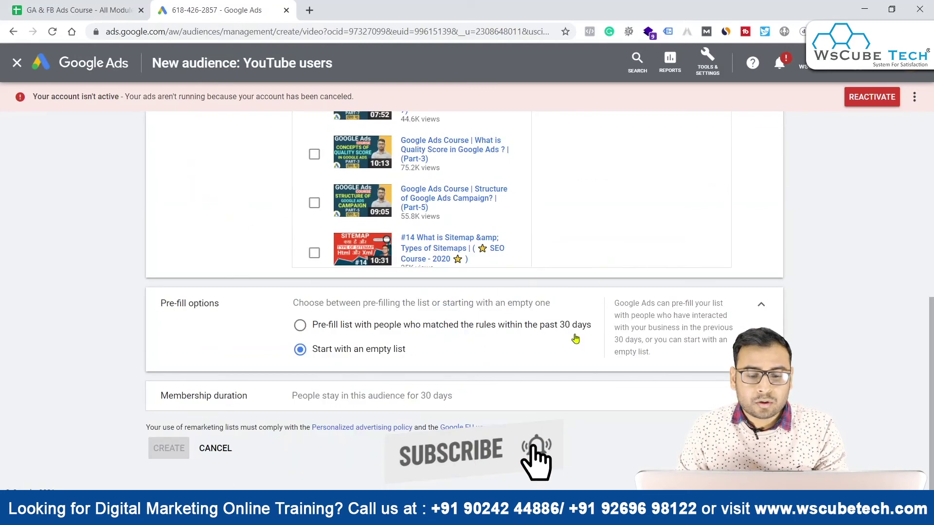
left_click(350, 323)
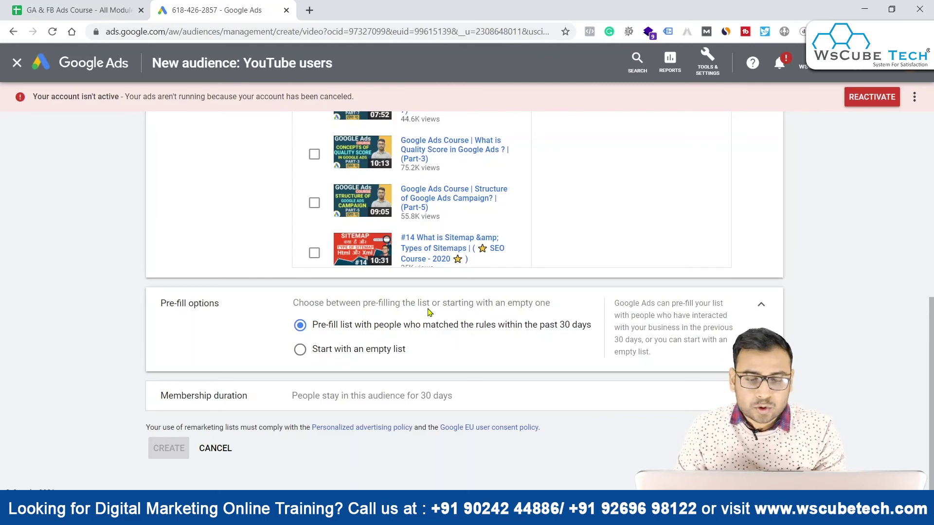
Leave the membership duration at 30 days
scroll(486, 331, "up", 8)
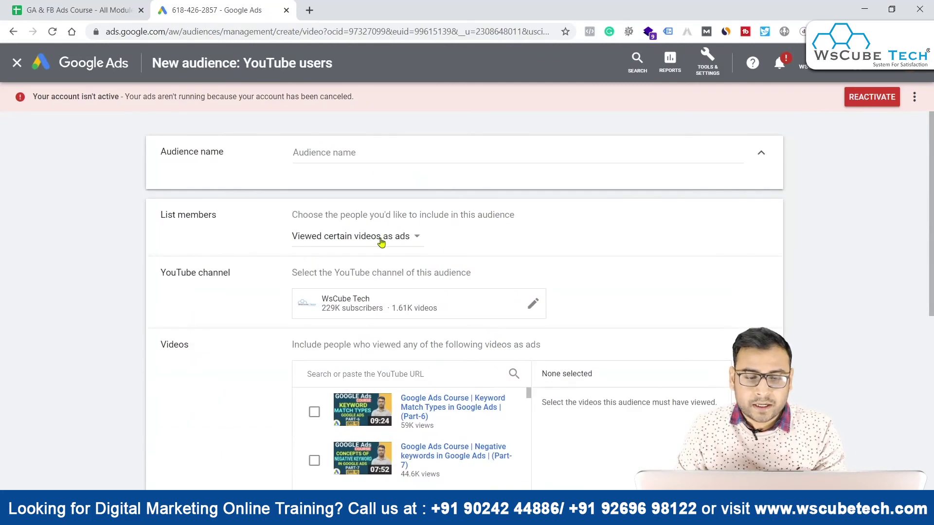
scroll(508, 439, "down", 10)
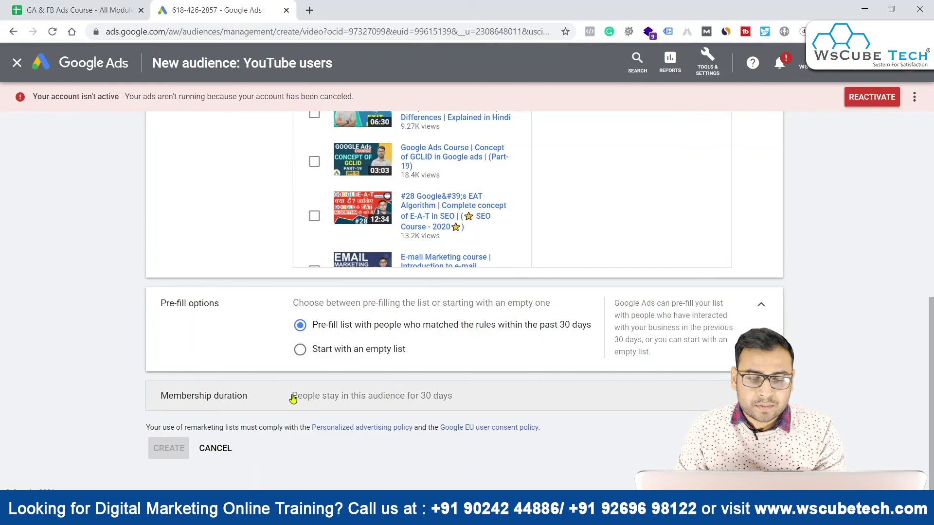
left_click(353, 403)
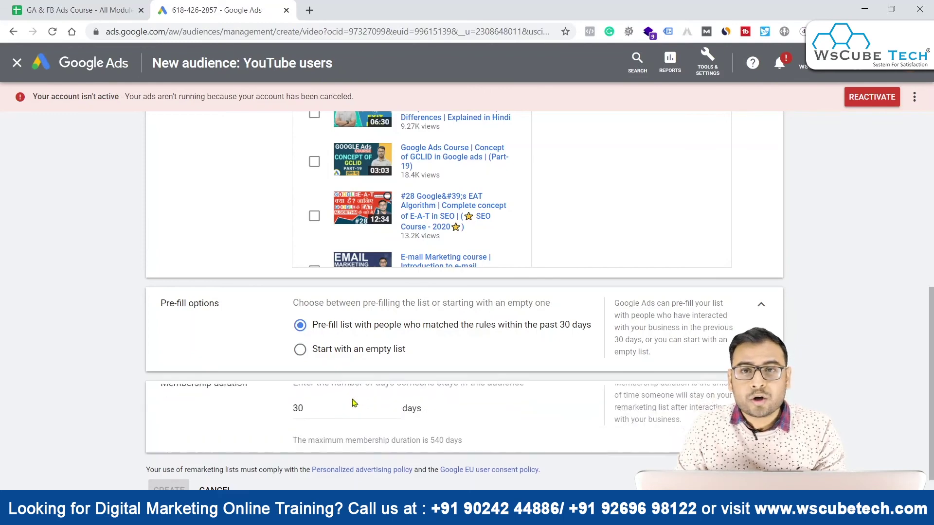
left_click(439, 399)
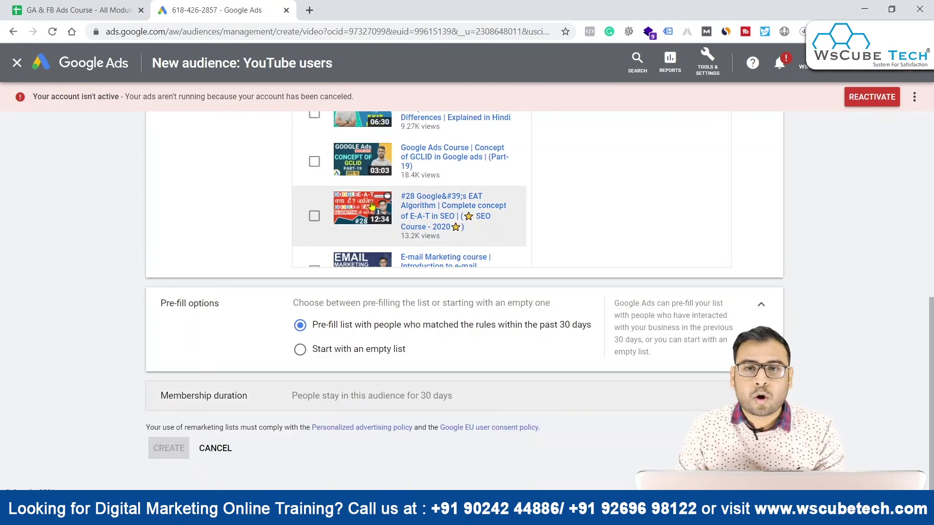
scroll(370, 204, "up", 10)
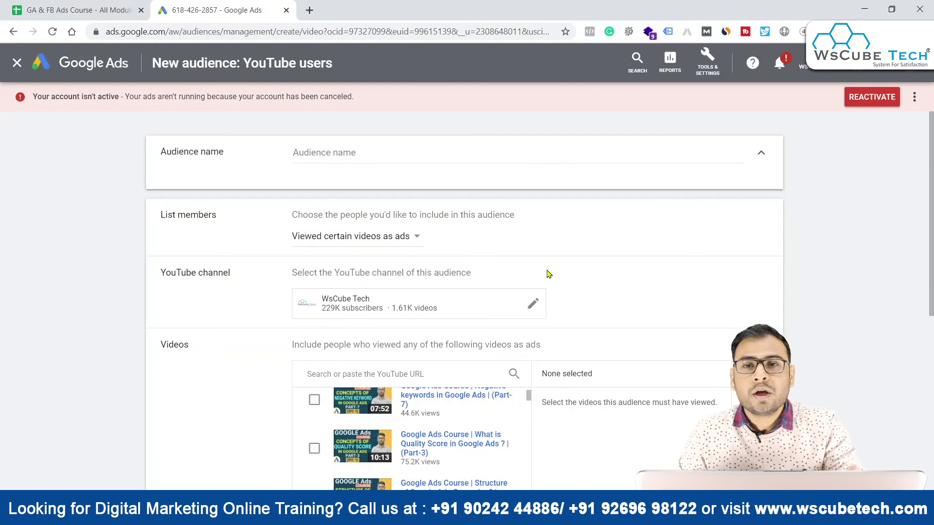